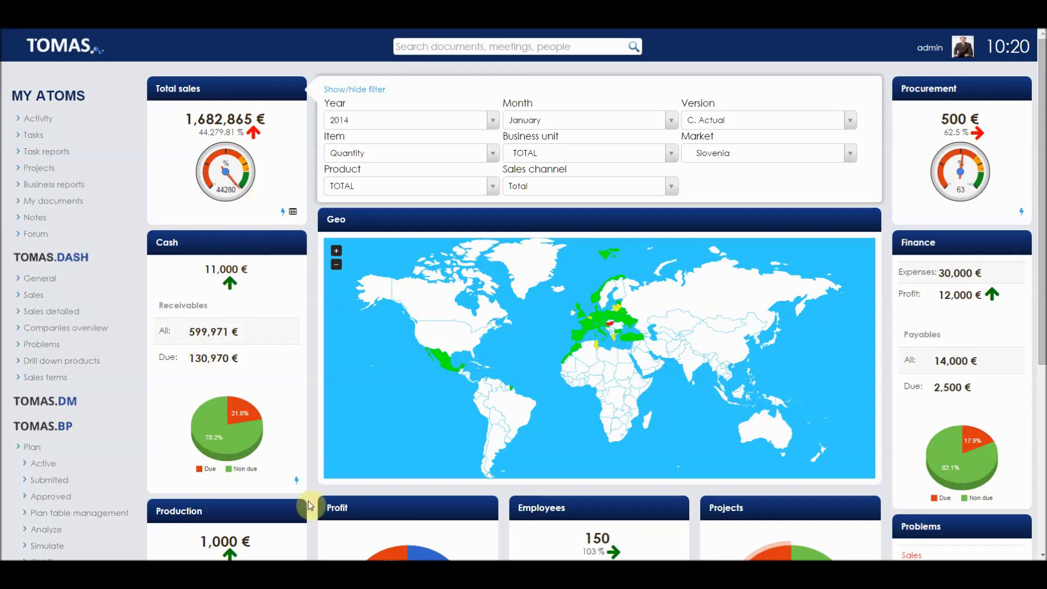
# - Scroll down the January 2014 dashboard to reach the Problems widget
pyautogui.scroll(-3, 906, 330)
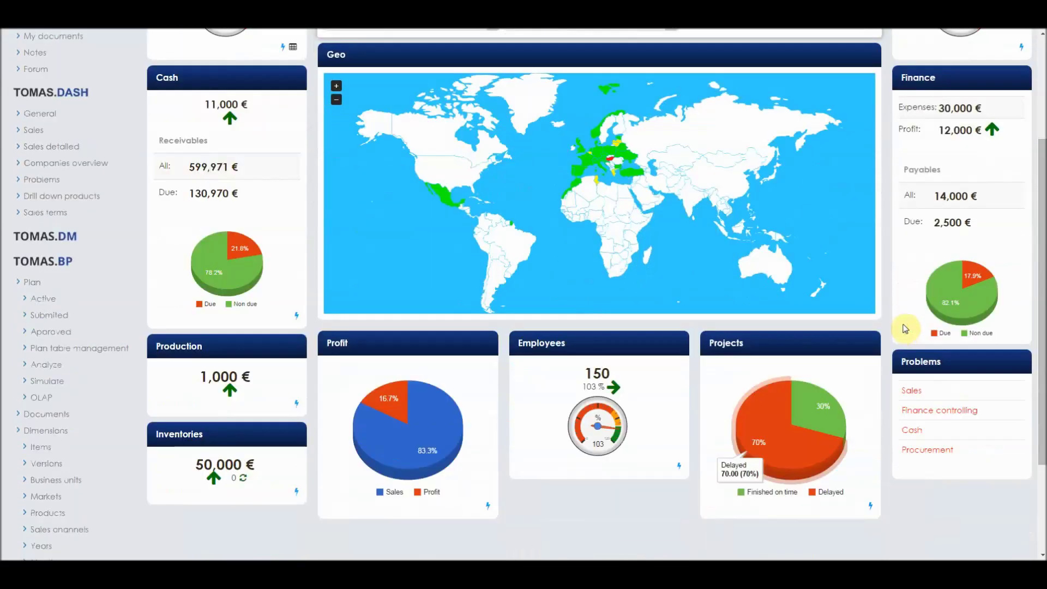
# - Review the Sales problems report's markets and products for Slovenia, then go to the Sales dashboard
pyautogui.click(912, 393)
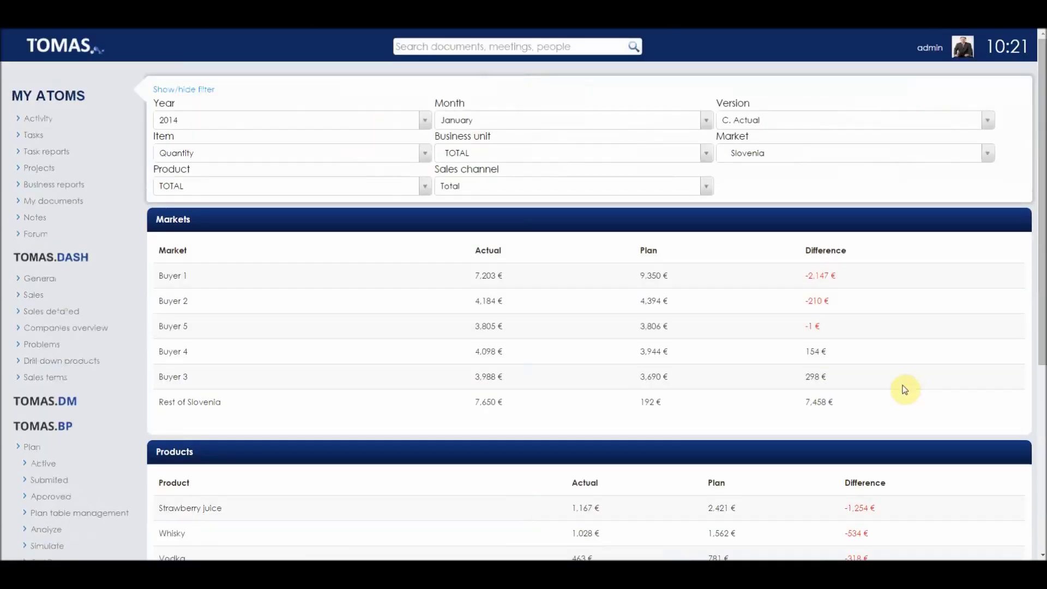
pyautogui.click(615, 409)
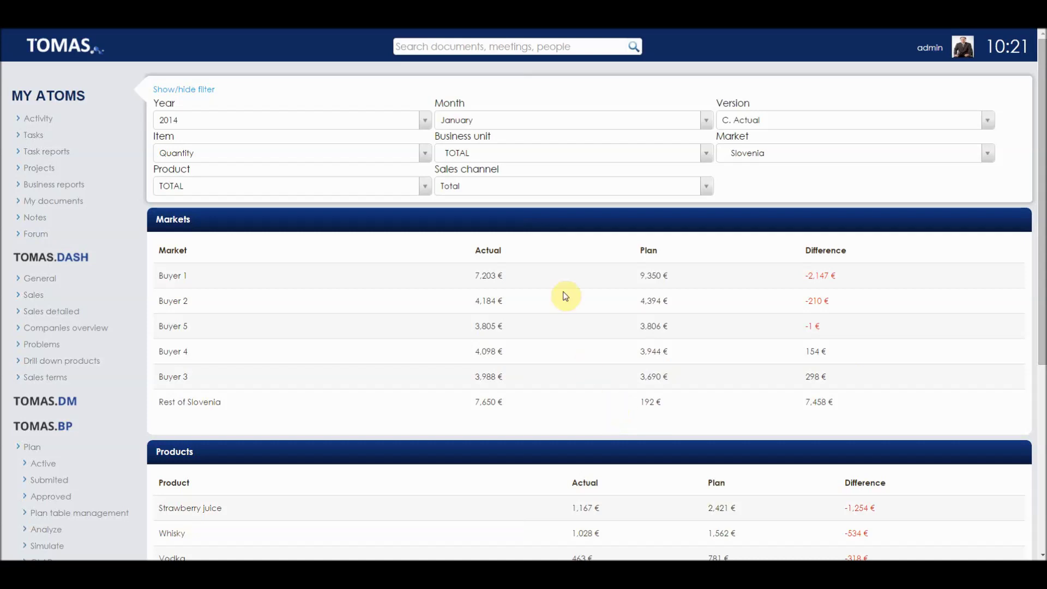
pyautogui.scroll(-2, 376, 299)
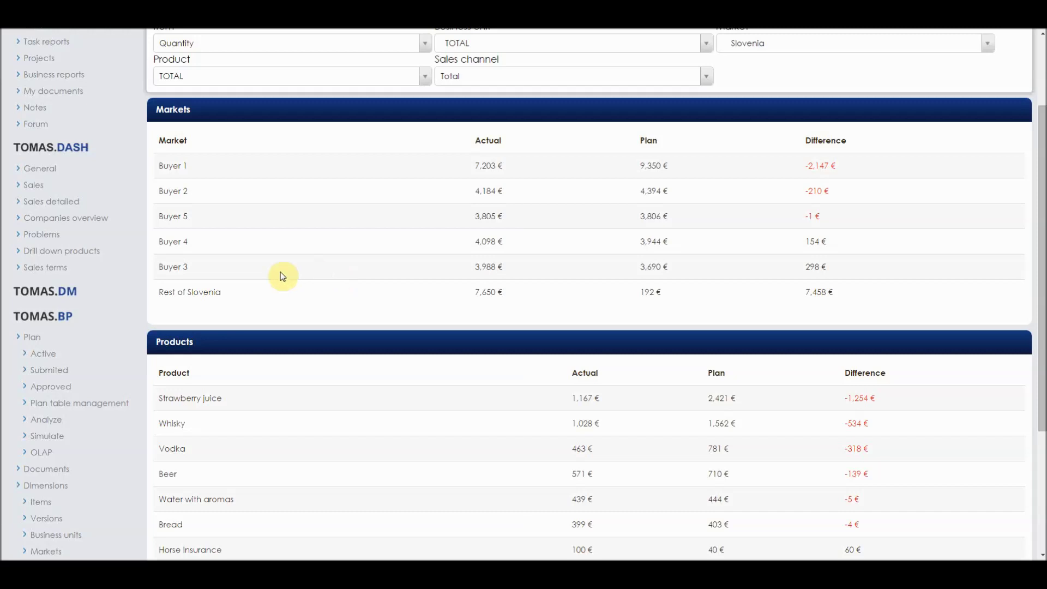
pyautogui.click(31, 190)
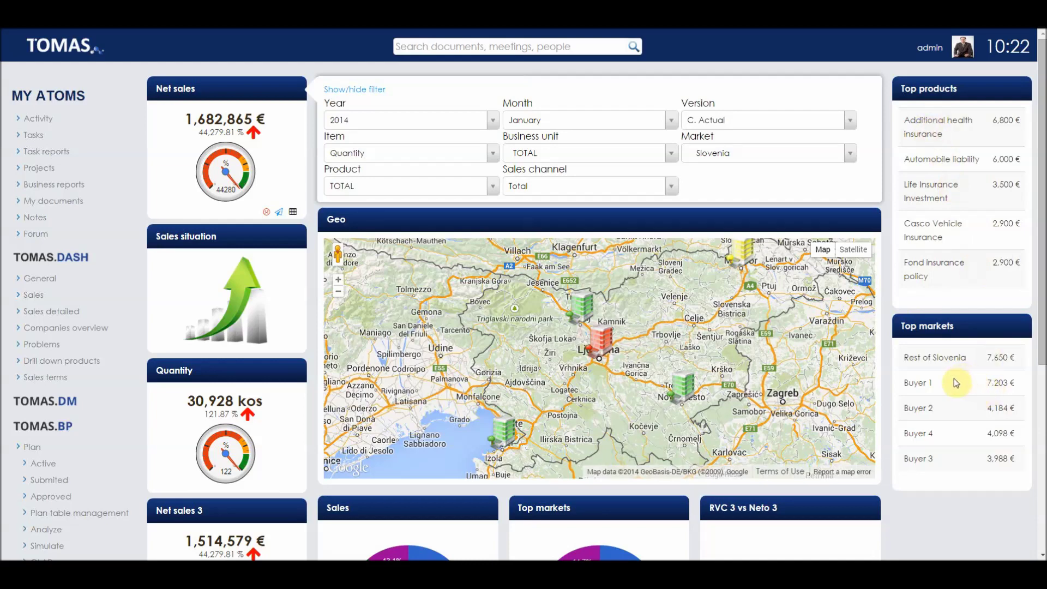
# - Show Buyer 1's sales figures from the Ljubljana map marker, then close that info window
pyautogui.click(601, 340)
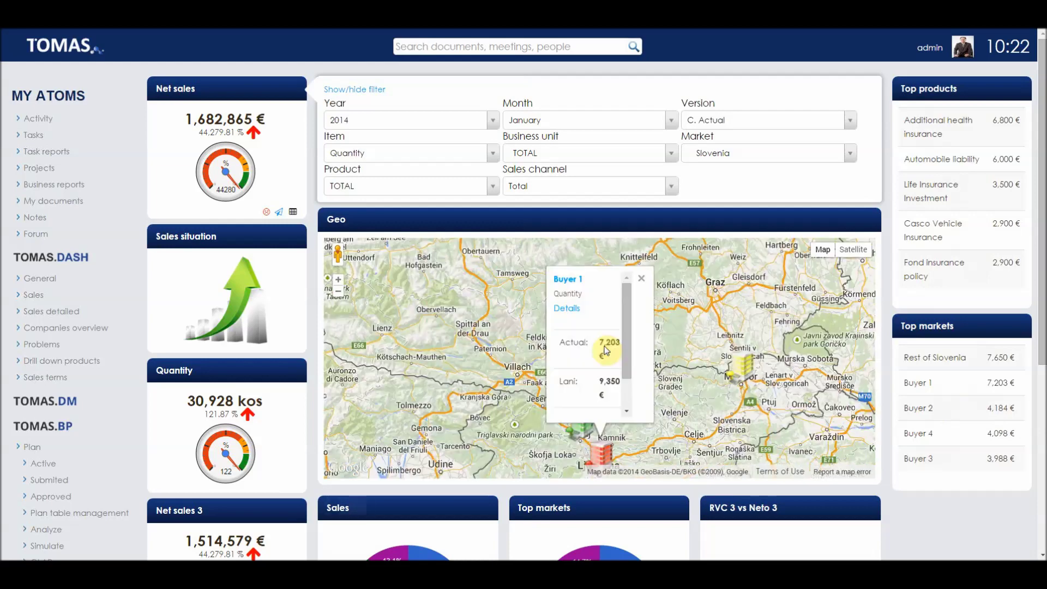
pyautogui.moveTo(630, 305)
pyautogui.mouseDown()
pyautogui.moveTo(627, 347)
pyautogui.moveTo(638, 299)
pyautogui.mouseUp()
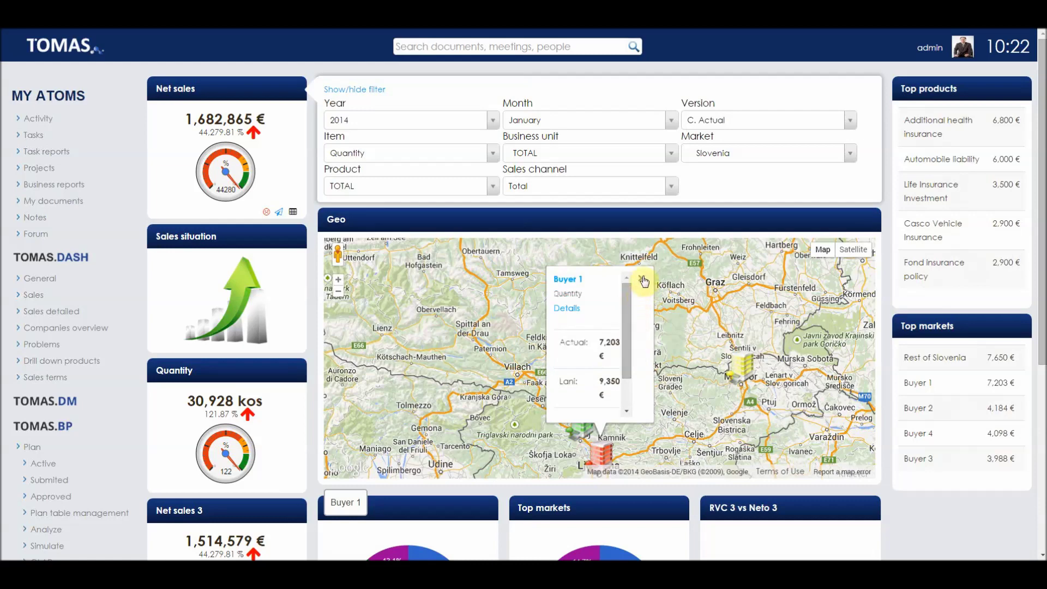
pyautogui.click(642, 276)
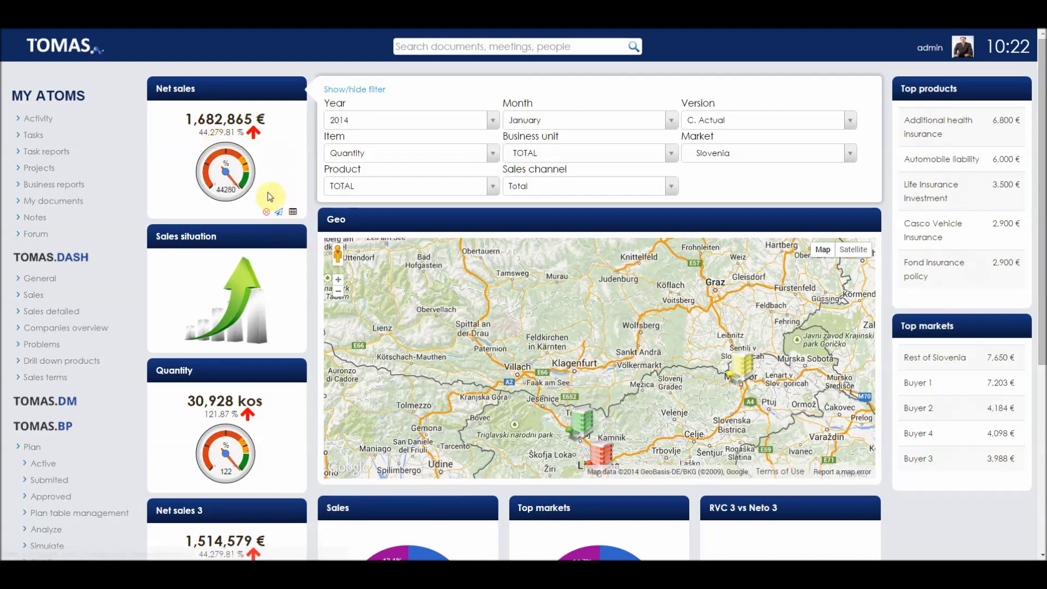
pyautogui.click(279, 213)
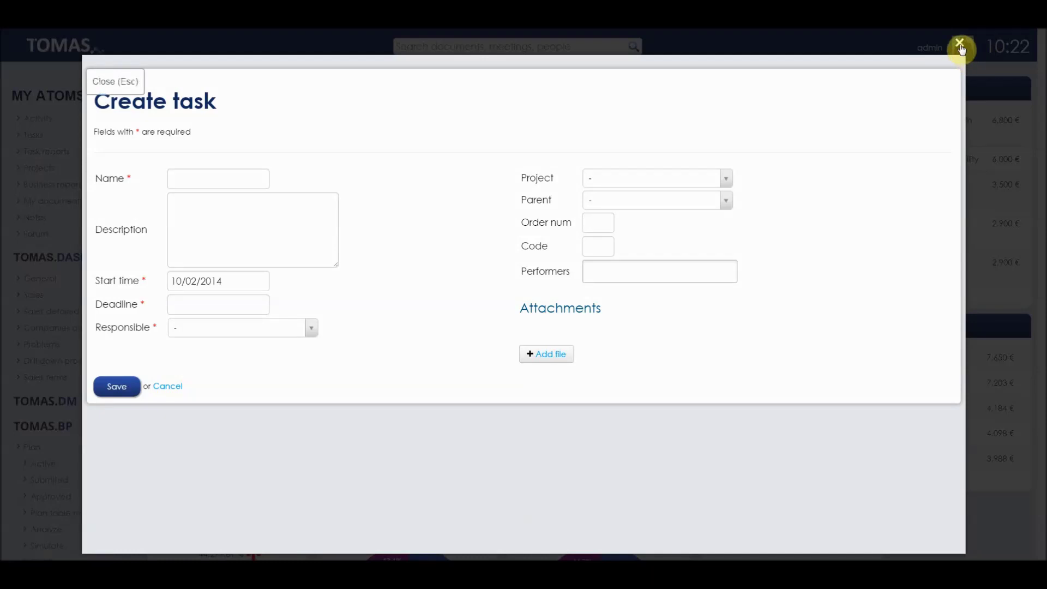
pyautogui.click(960, 48)
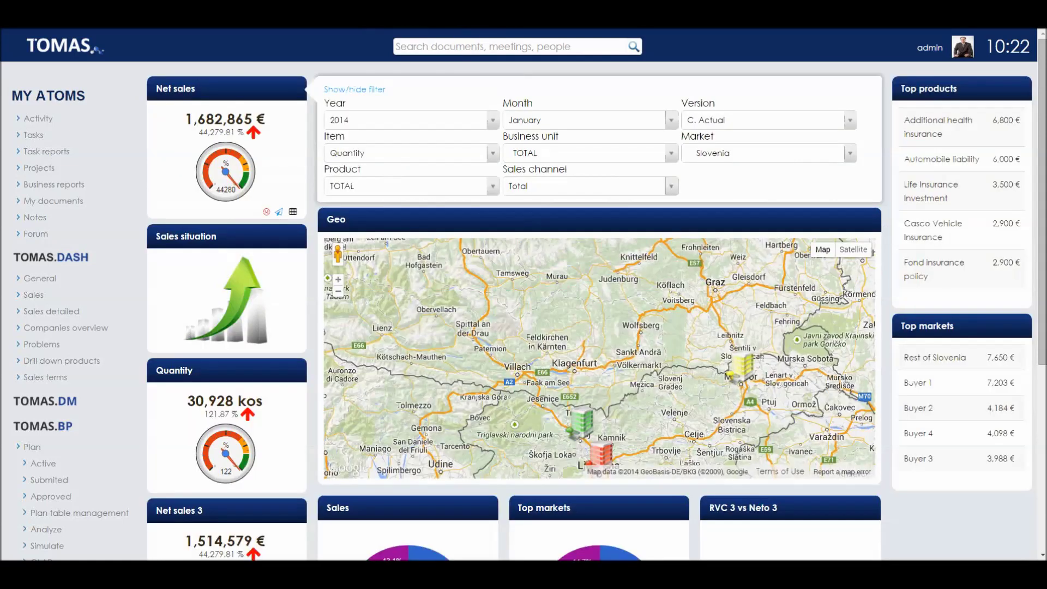
pyautogui.click(64, 315)
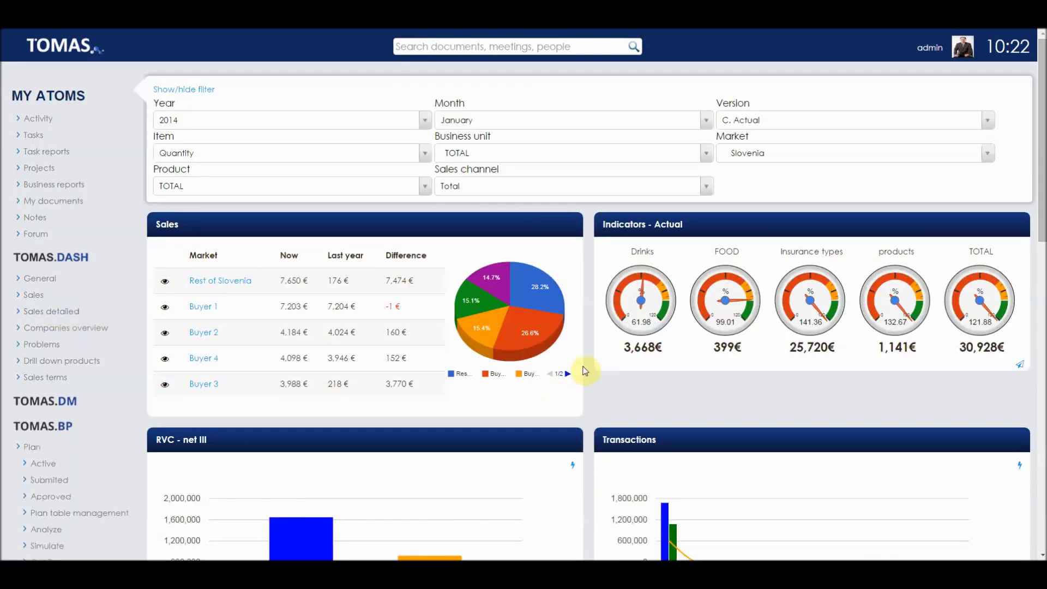
# - Browse the detailed sales charts, filter them to Buyer 1, and open Buyer 1's sales terms
pyautogui.scroll(-2, 541, 315)
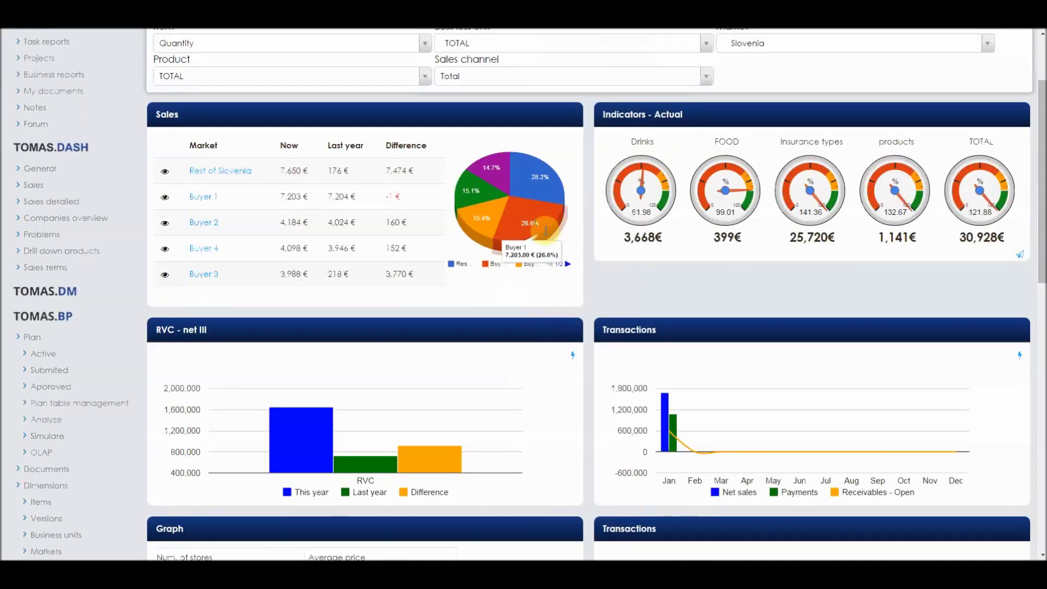
pyautogui.scroll(-3, 493, 324)
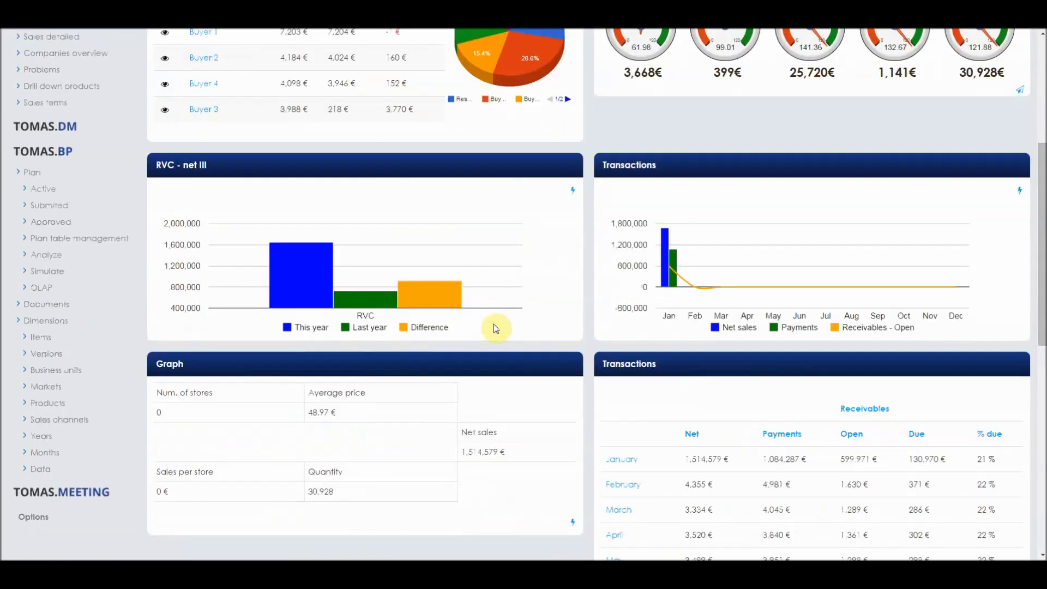
pyautogui.scroll(5, 708, 405)
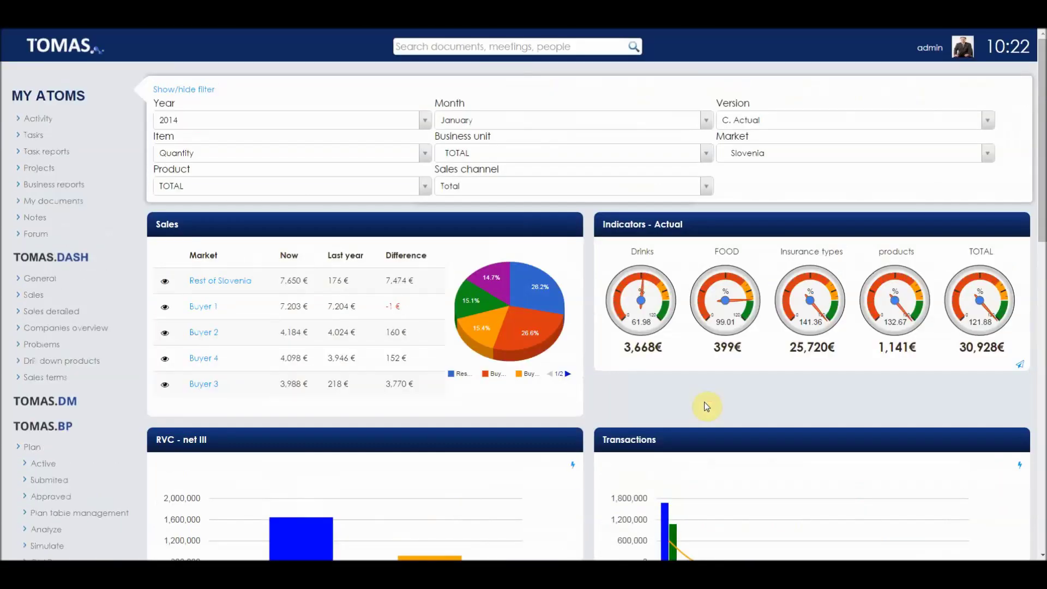
pyautogui.click(165, 308)
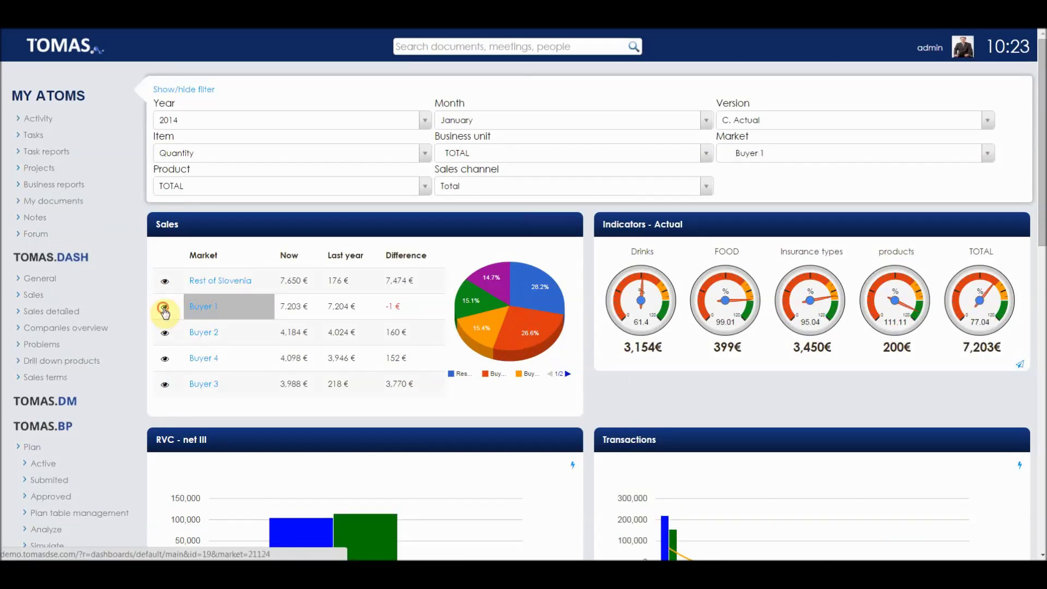
pyautogui.click(166, 313)
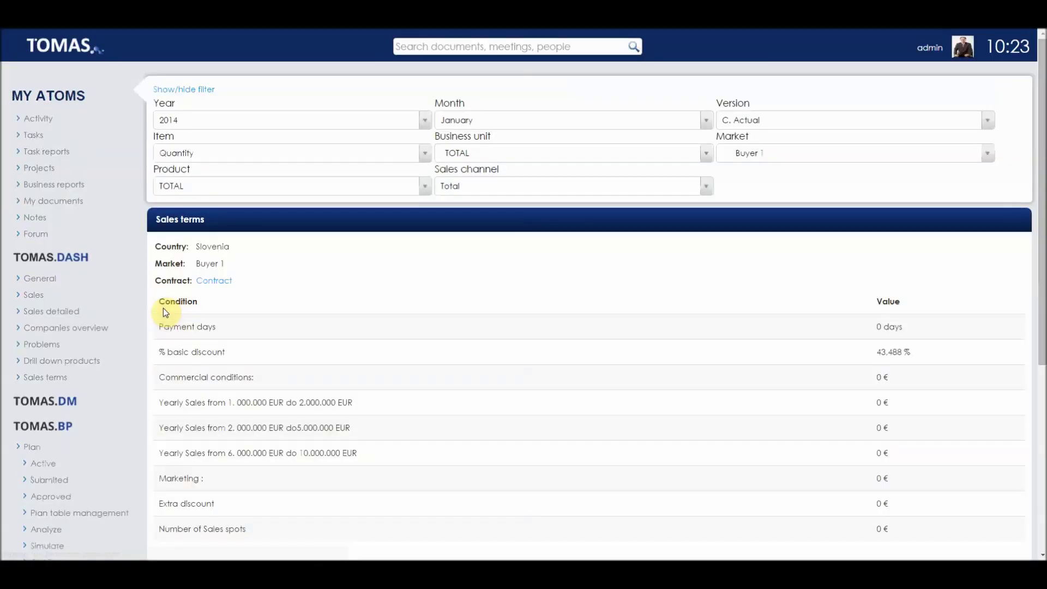
# - Download the Sales contract B1 PDF (version 2.0) and open the downloaded file
pyautogui.scroll(-2, 313, 328)
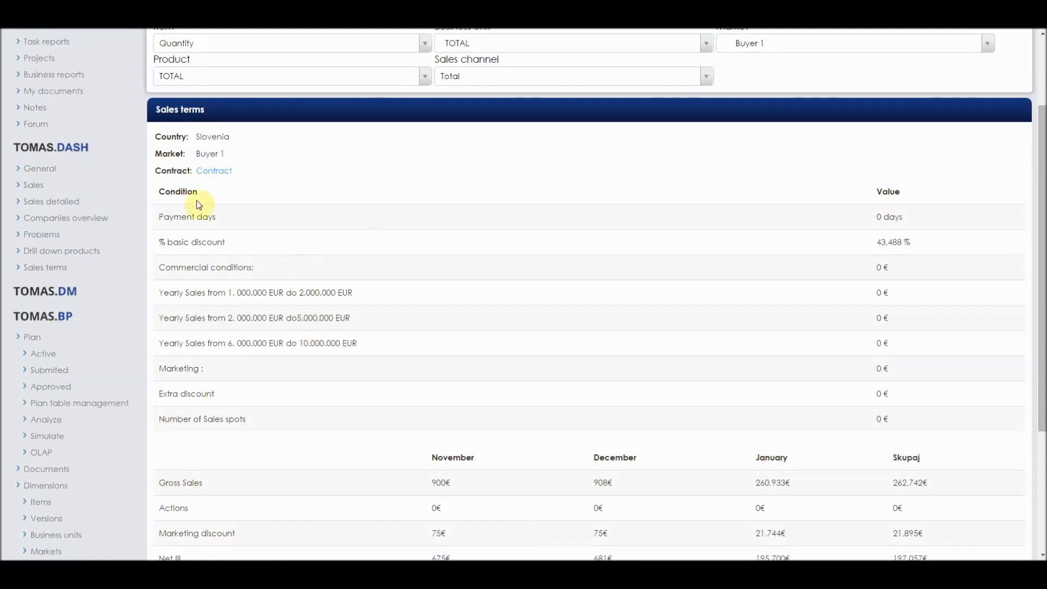
pyautogui.scroll(-3, 262, 304)
pyautogui.scroll(5, 261, 304)
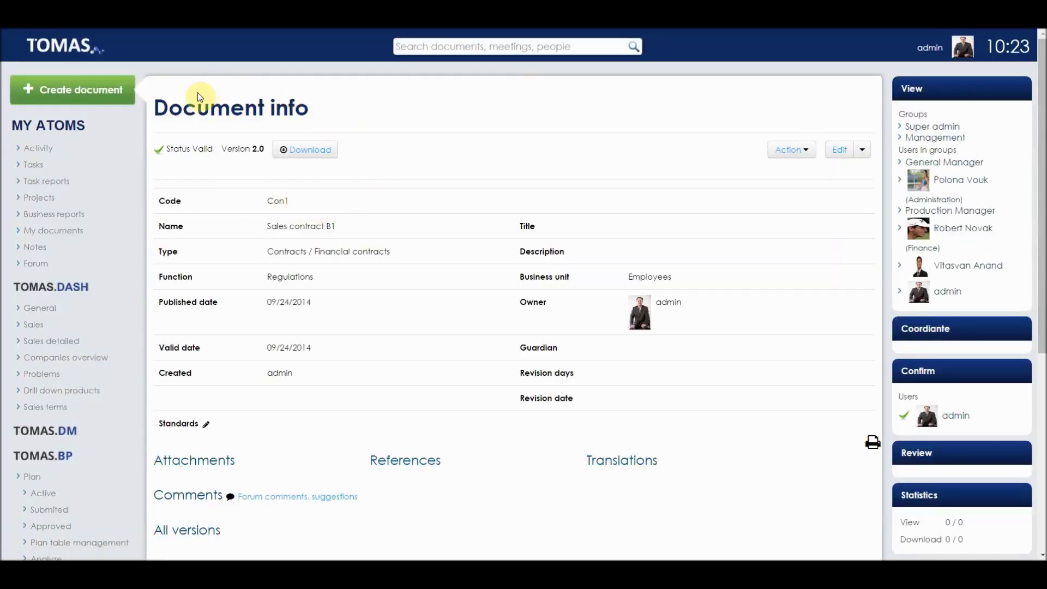
pyautogui.click(315, 152)
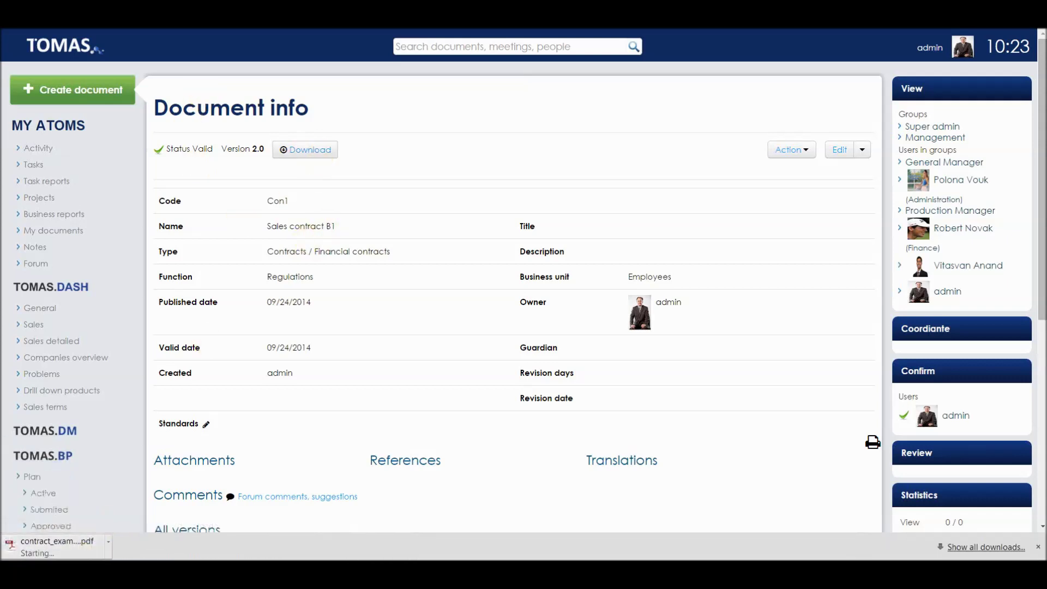
pyautogui.click(73, 546)
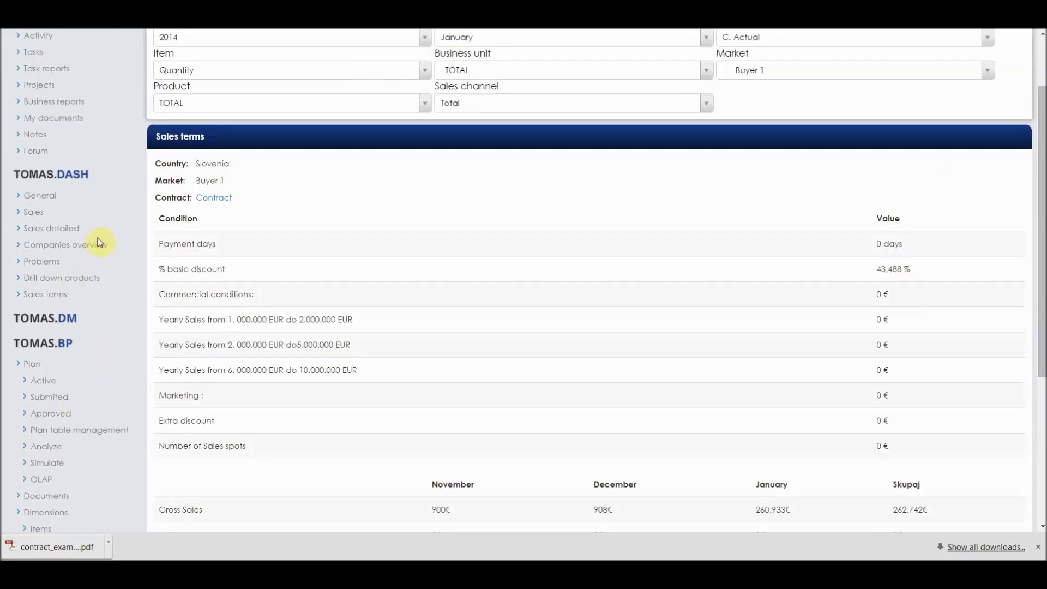
# - Open the Companies overview dashboard and scroll through its figures
pyautogui.click(91, 249)
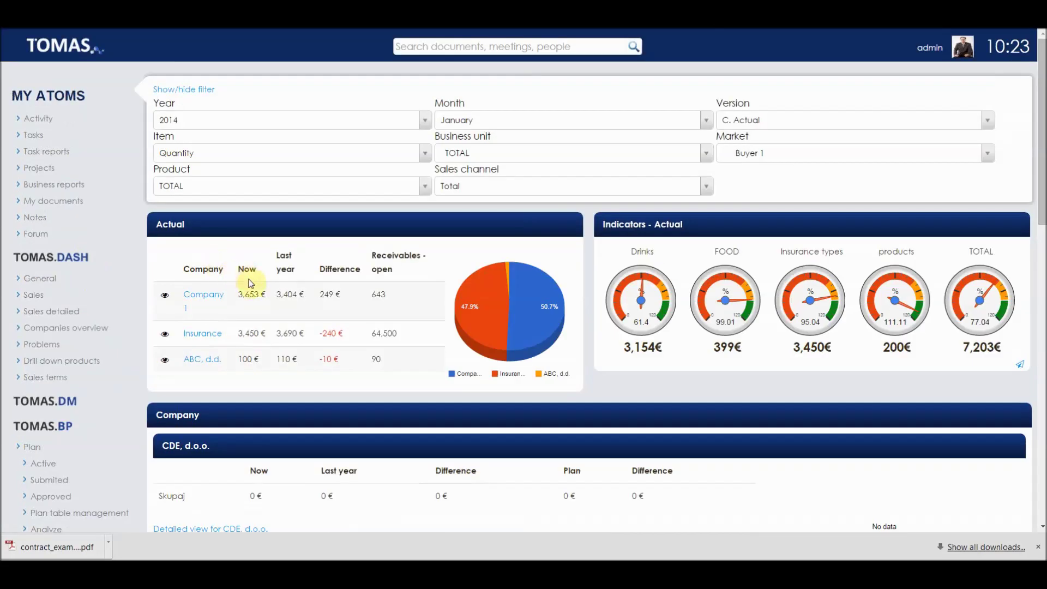
pyautogui.scroll(-2, 249, 272)
pyautogui.scroll(-7, 250, 275)
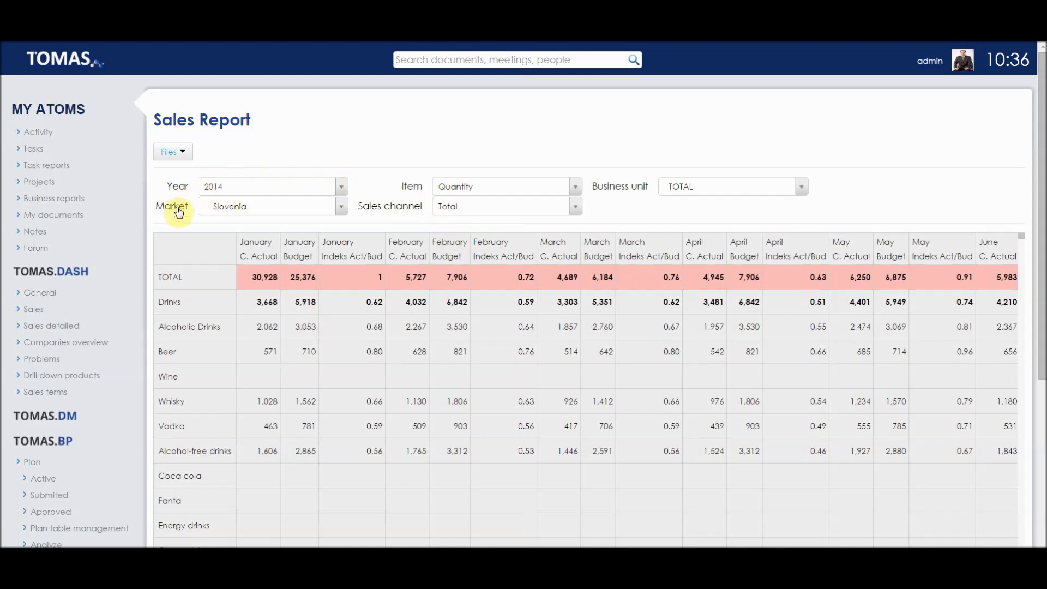
pyautogui.click(573, 207)
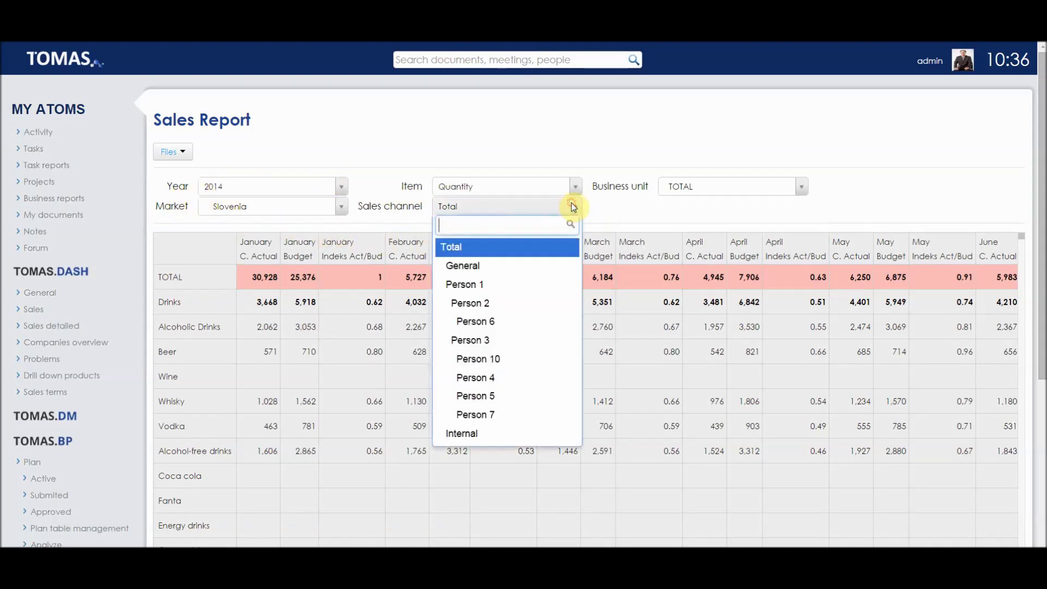
pyautogui.click(577, 186)
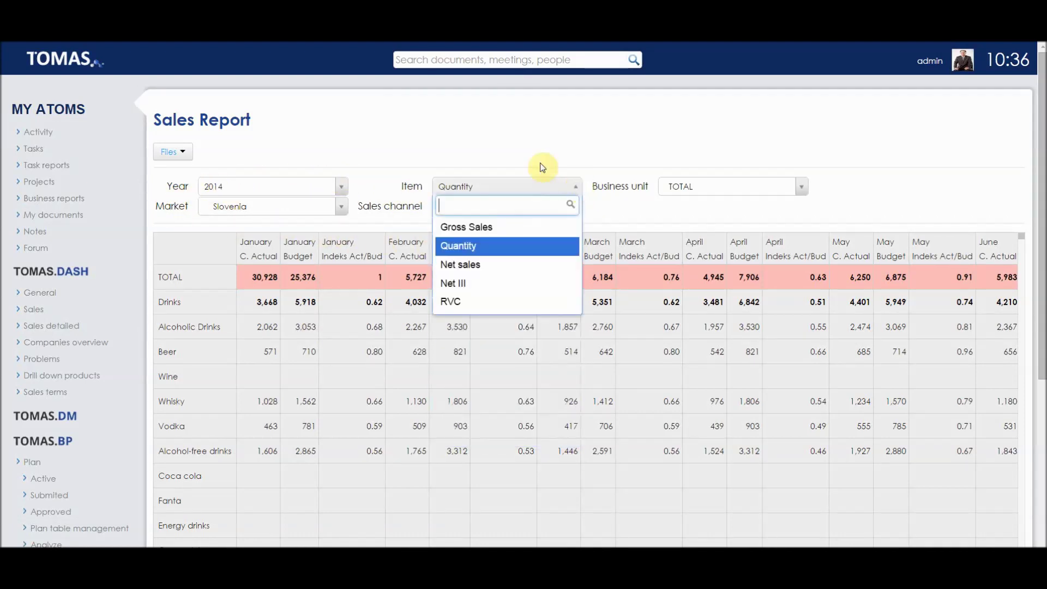
pyautogui.click(803, 186)
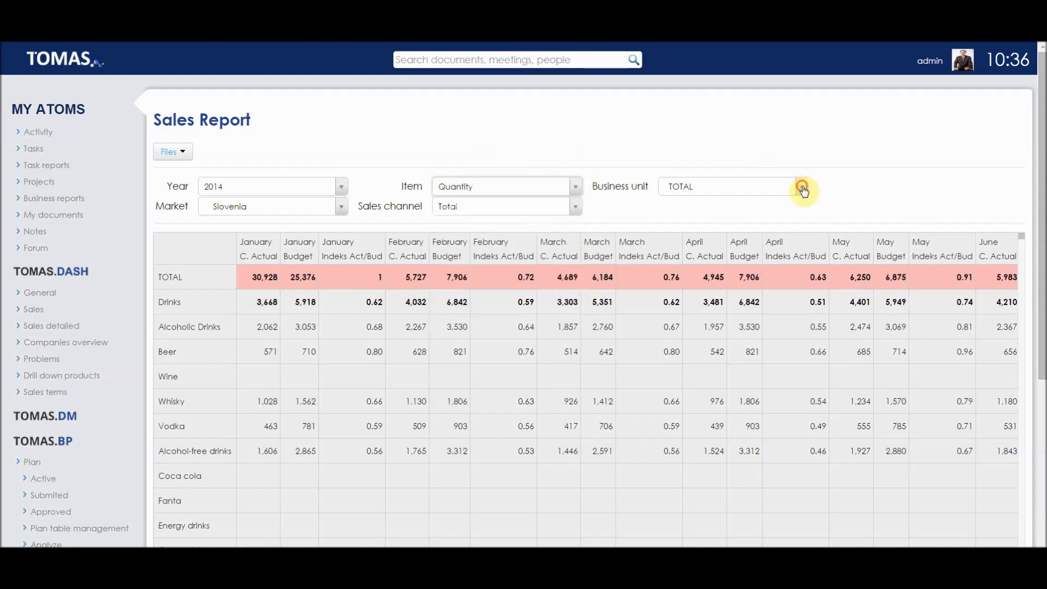
pyautogui.click(738, 150)
pyautogui.click(341, 207)
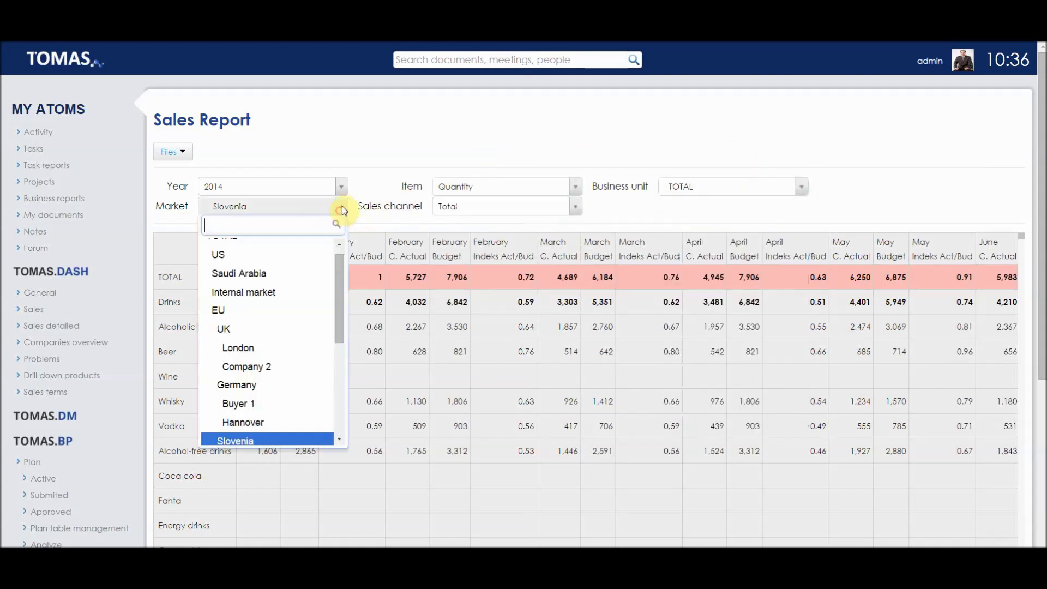
pyautogui.click(341, 205)
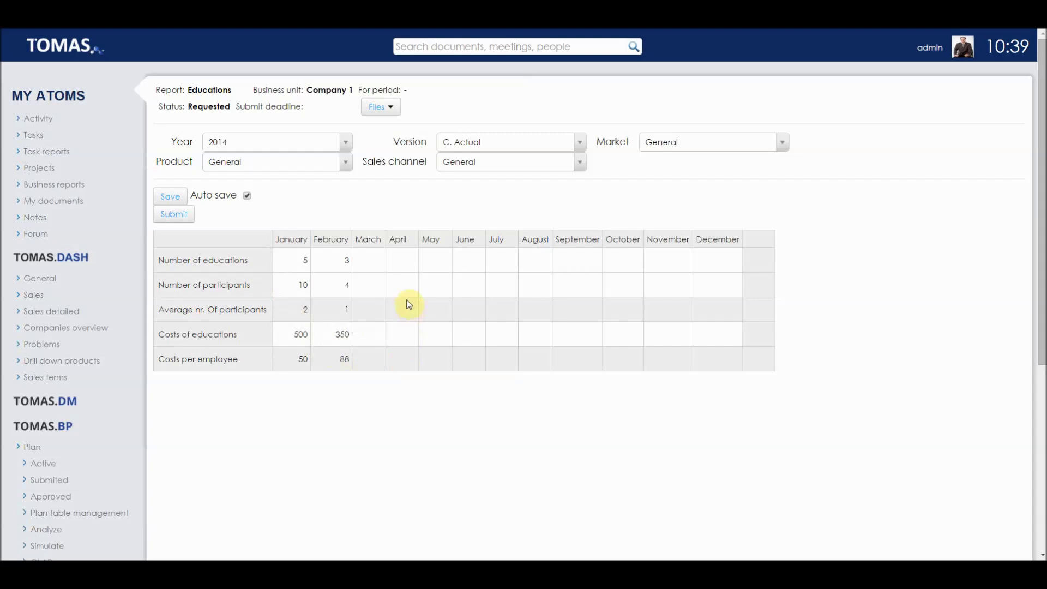
# - Edit the March Number of educations and Number of participants cells in the Educations plan
pyautogui.click(372, 253)
pyautogui.click(372, 255)
pyautogui.click(366, 283)
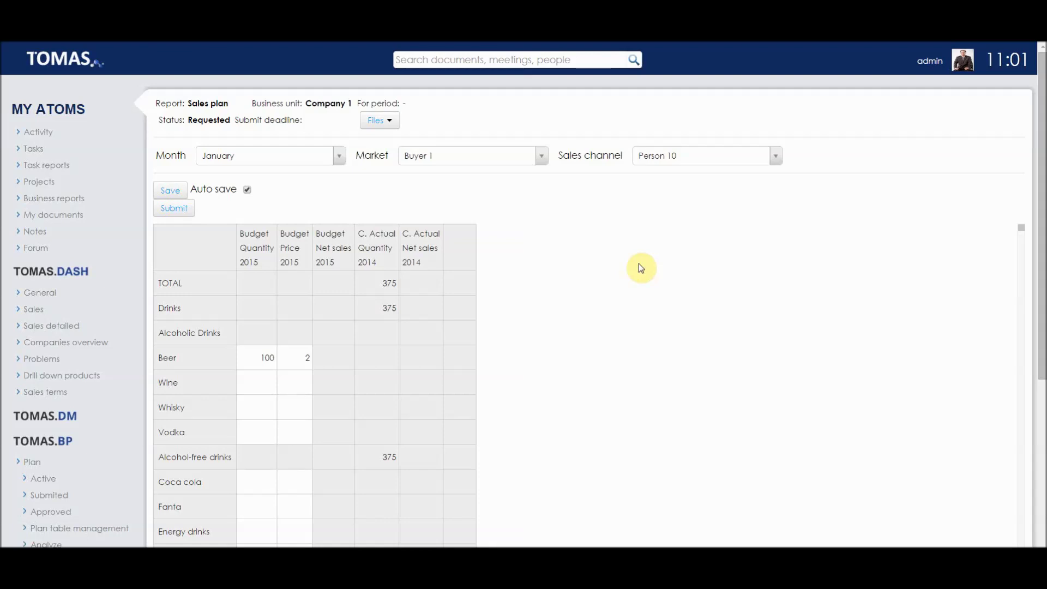
# - Scroll through the January Buyer 1 Sales plan table with Beer budgeted at 100 × 2
pyautogui.scroll(-1, 540, 349)
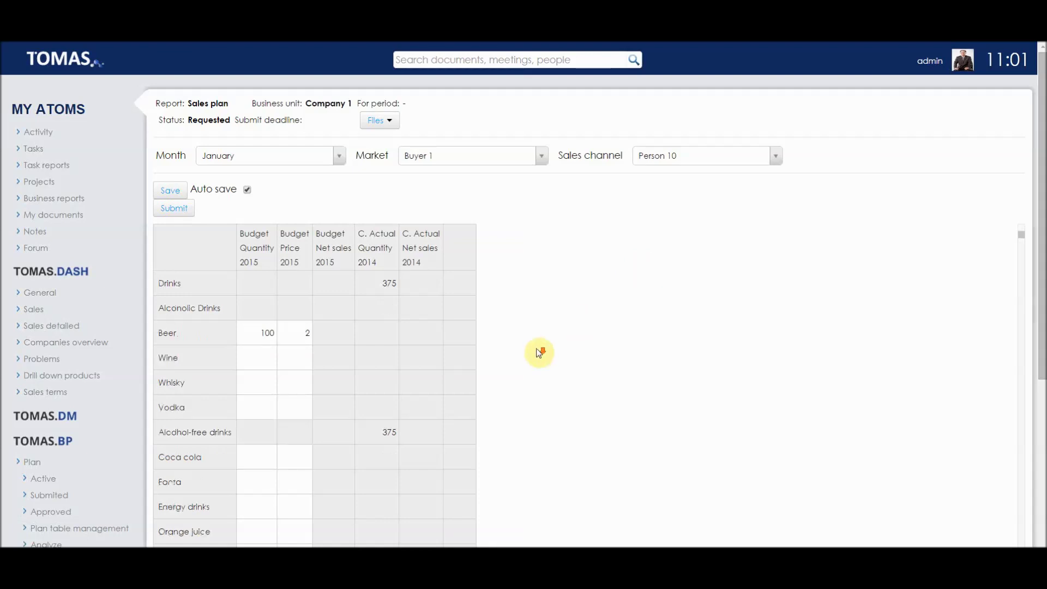
pyautogui.scroll(1, 538, 352)
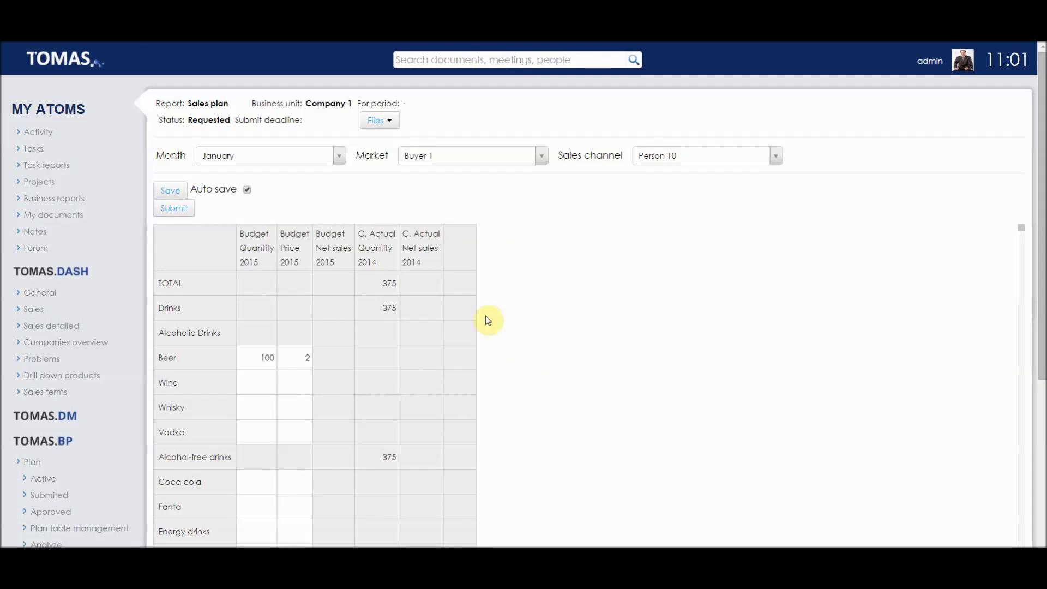
pyautogui.moveTo(389, 307); pyautogui.dragTo(377, 271)
pyautogui.scroll(-3, 98, 423)
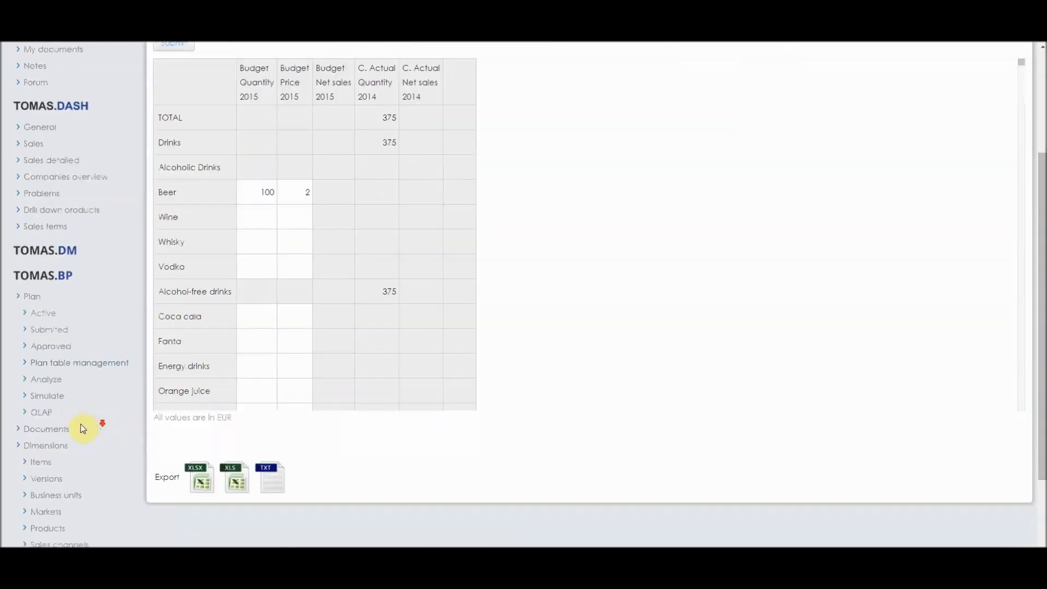
# - Open Dimensions > Products and expand the product tree under TOTAL, Drinks and Alcoholic Drinks
pyautogui.scroll(-1, 60, 428)
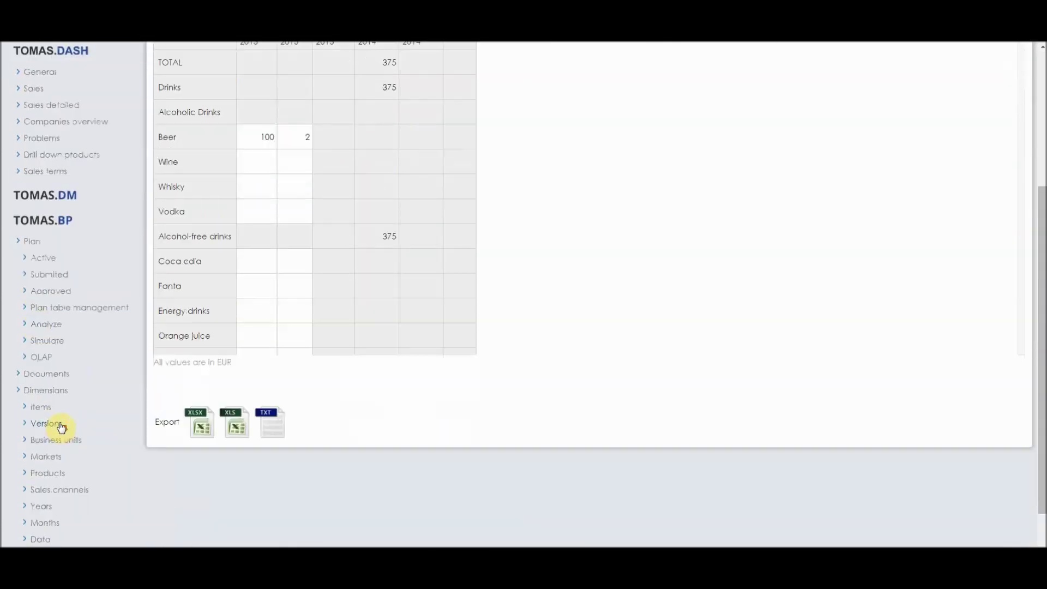
pyautogui.click(57, 476)
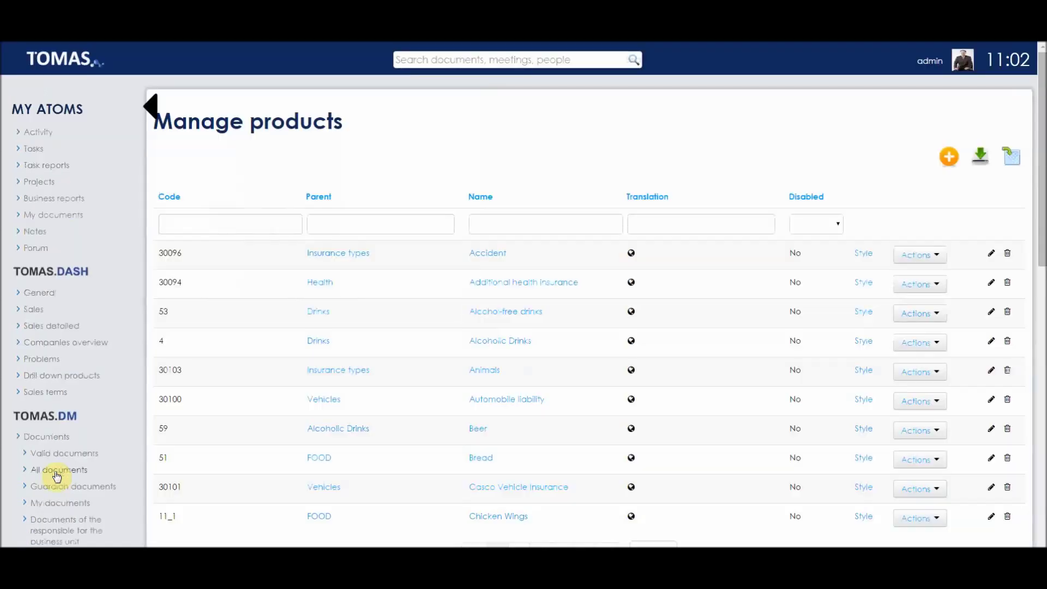
pyautogui.scroll(-1, 293, 267)
pyautogui.scroll(-2, 249, 327)
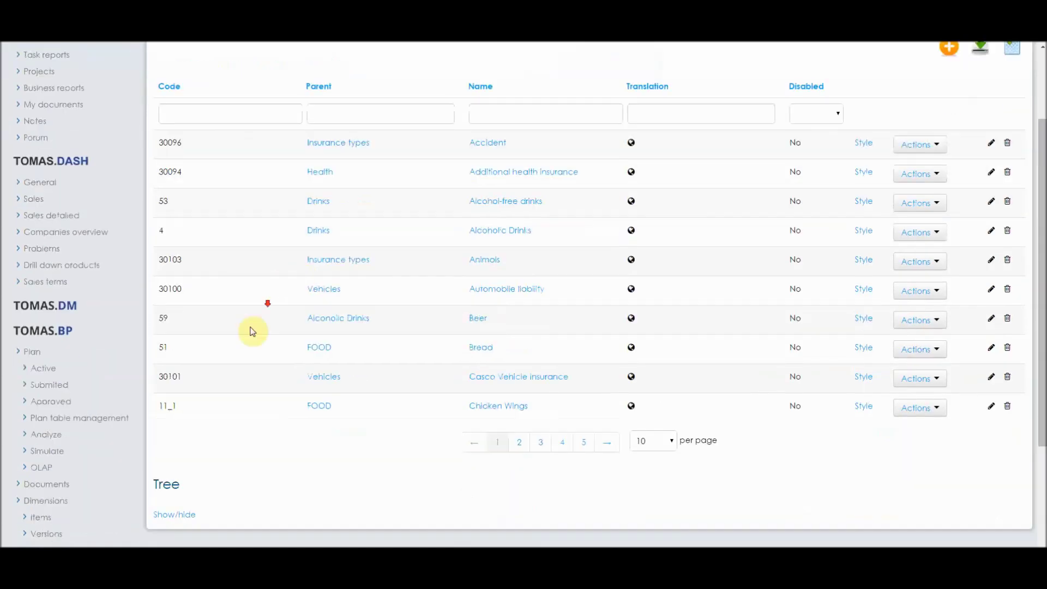
pyautogui.click(176, 460)
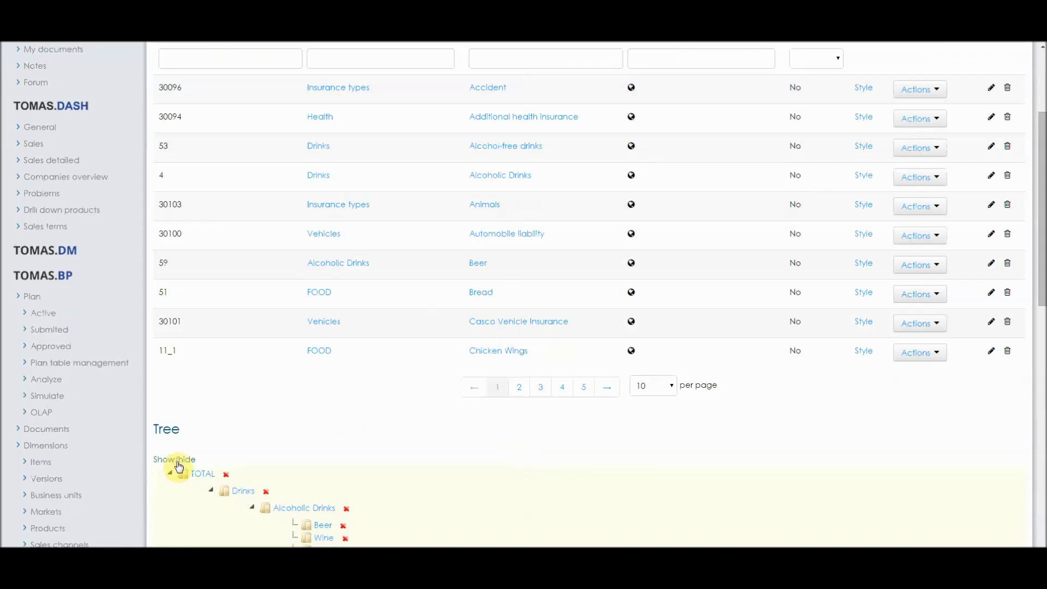
pyautogui.scroll(-3, 276, 437)
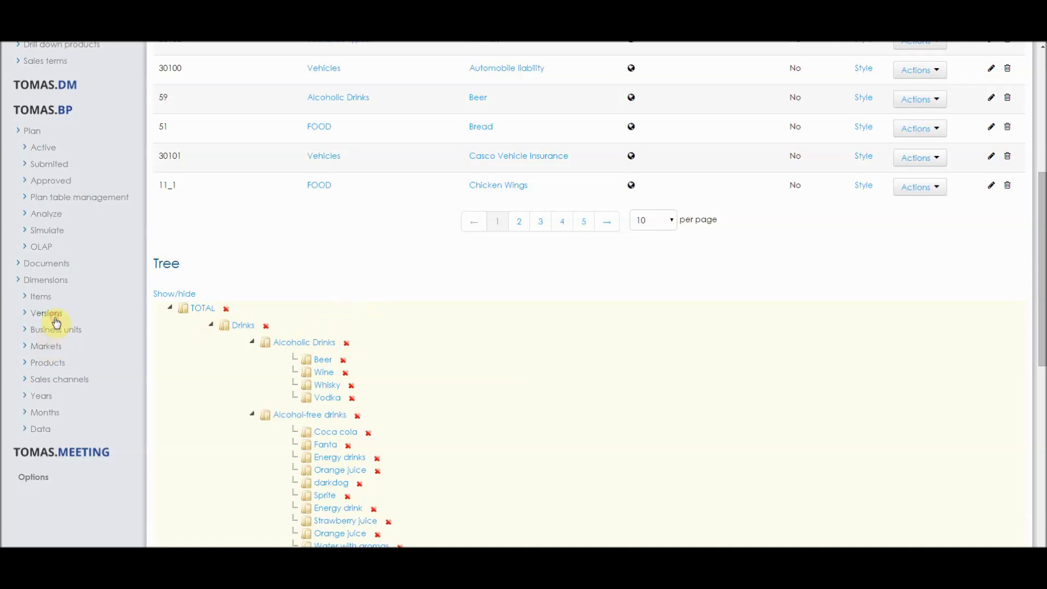
# - Open the plan versions list (Budget, C. Actual, Estimate, Optimistic plan), then go to Documents
pyautogui.click(55, 317)
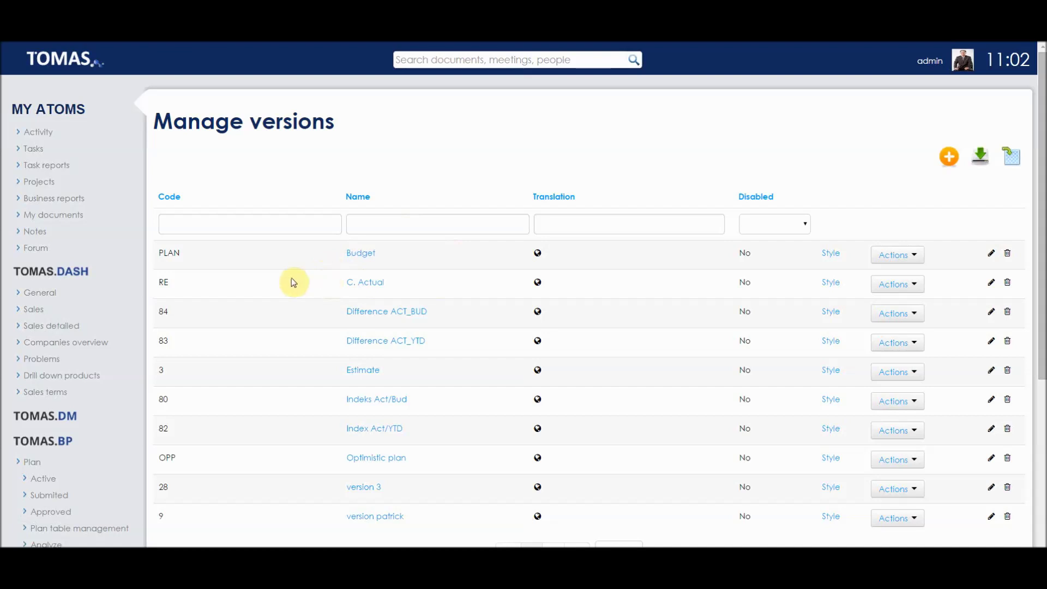
pyautogui.scroll(-2, 68, 420)
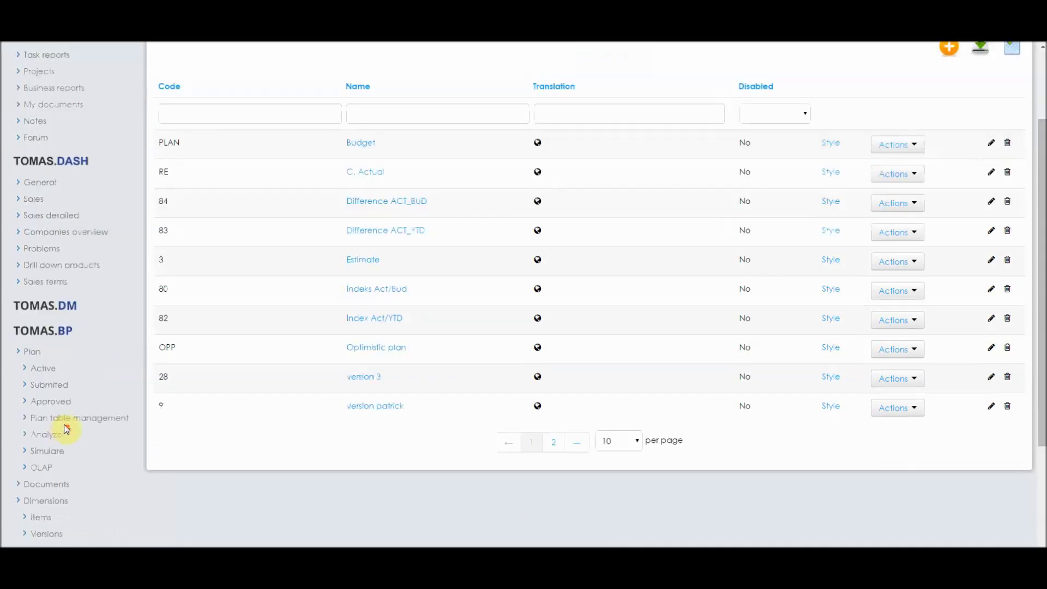
pyautogui.click(67, 485)
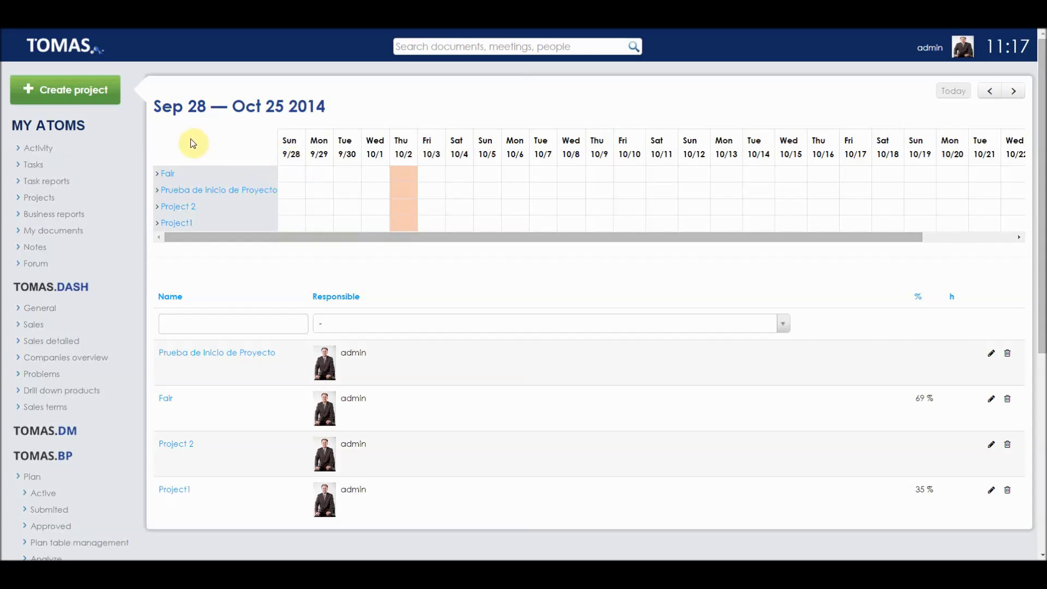
# - Expand the Fair project and open the Prepare marketing materials task details
pyautogui.click(158, 174)
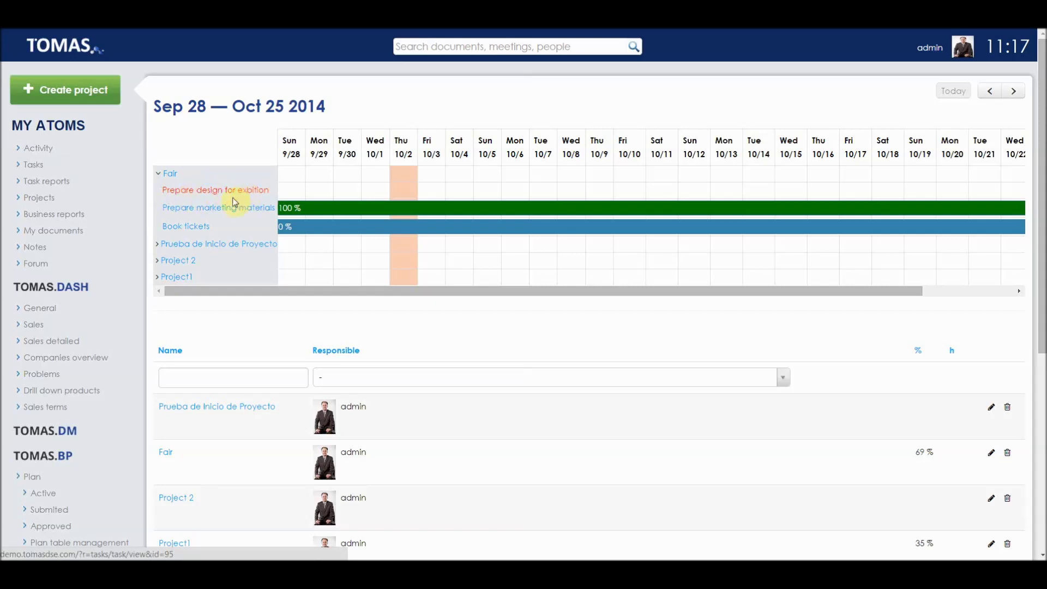
pyautogui.click(222, 213)
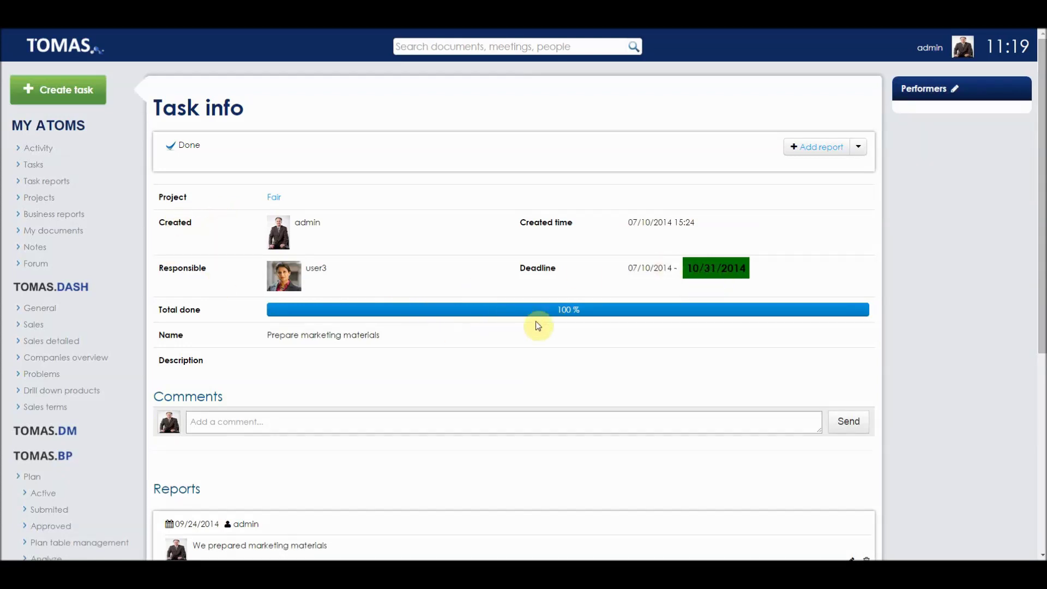
pyautogui.click(823, 147)
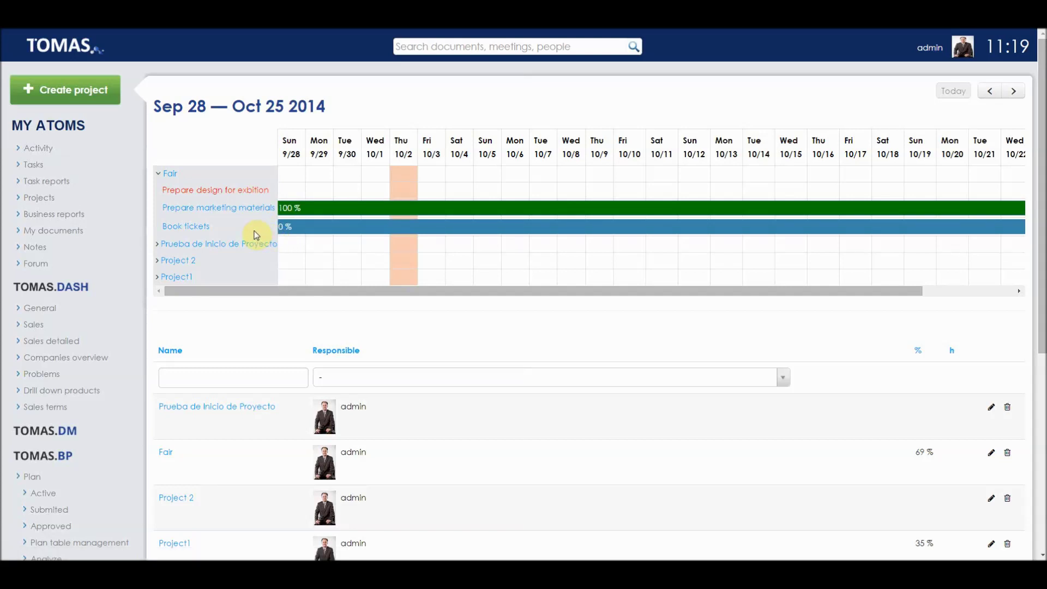
# - Open the All tasks list from the sidebar's Tasks entry
pyautogui.click(30, 168)
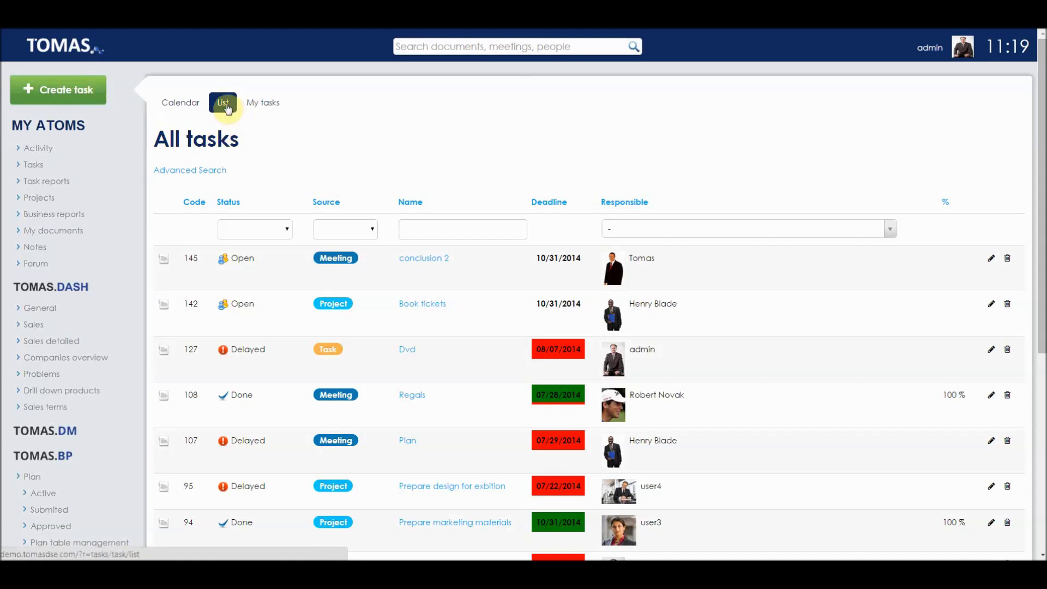
# - Show tasks on the October 2014 calendar, filtered to My tasks only
pyautogui.click(186, 102)
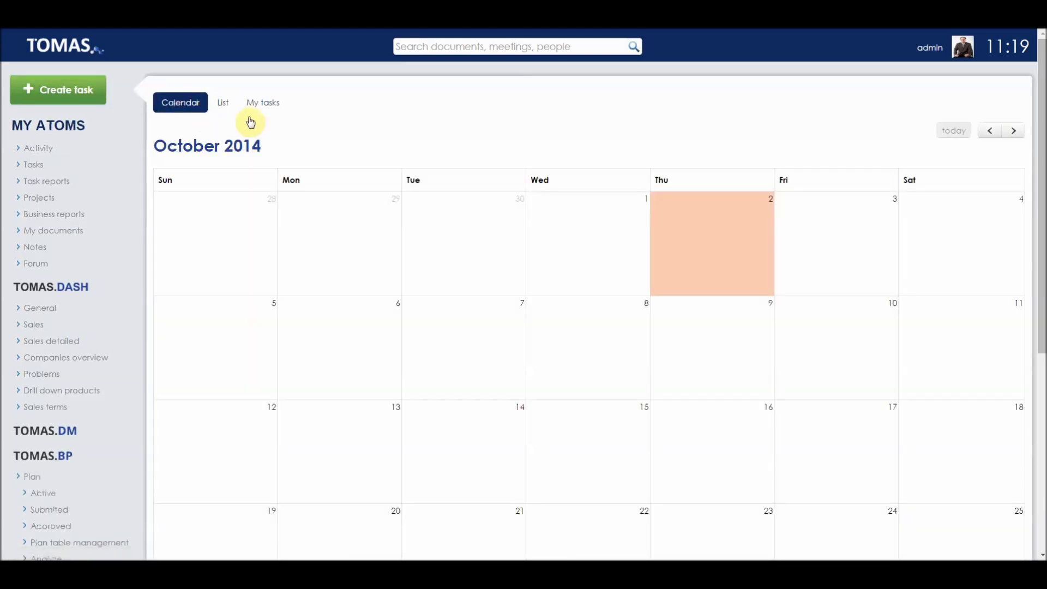
pyautogui.click(270, 111)
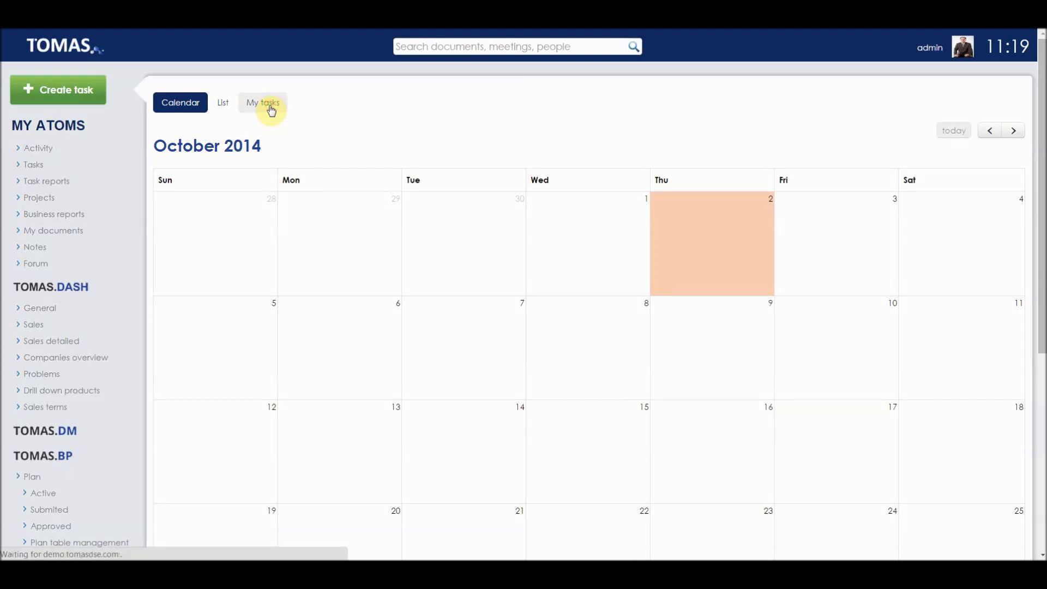